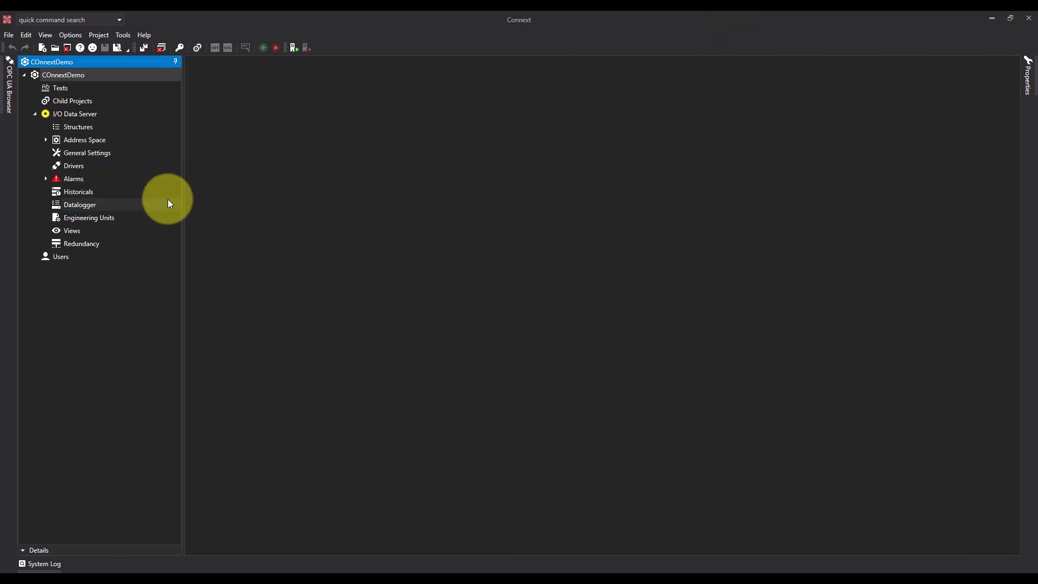
Open the I/O Data Server's Drivers list and start adding a new driver.
double_click(87, 118)
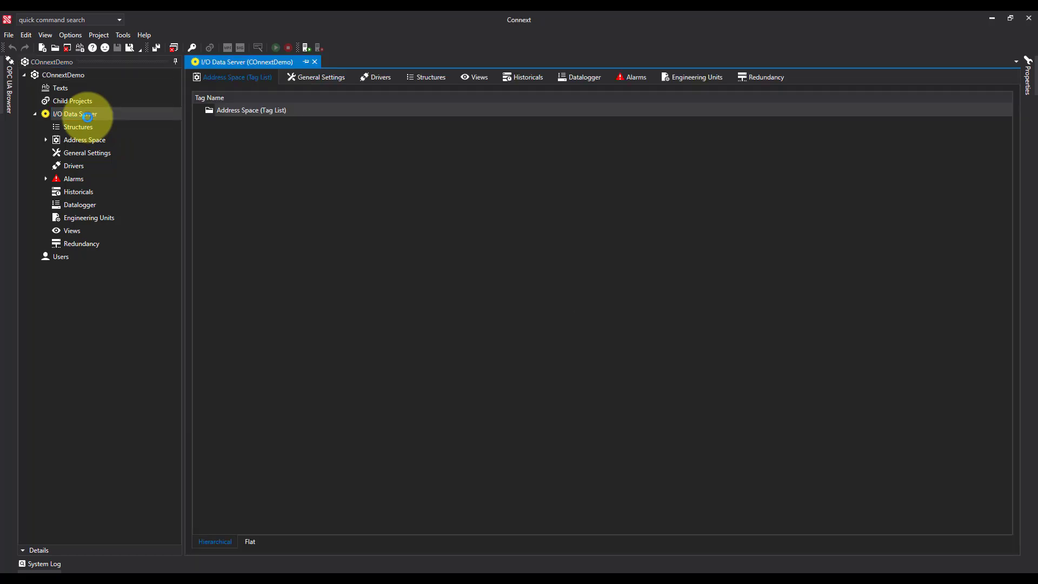
left_click(377, 80)
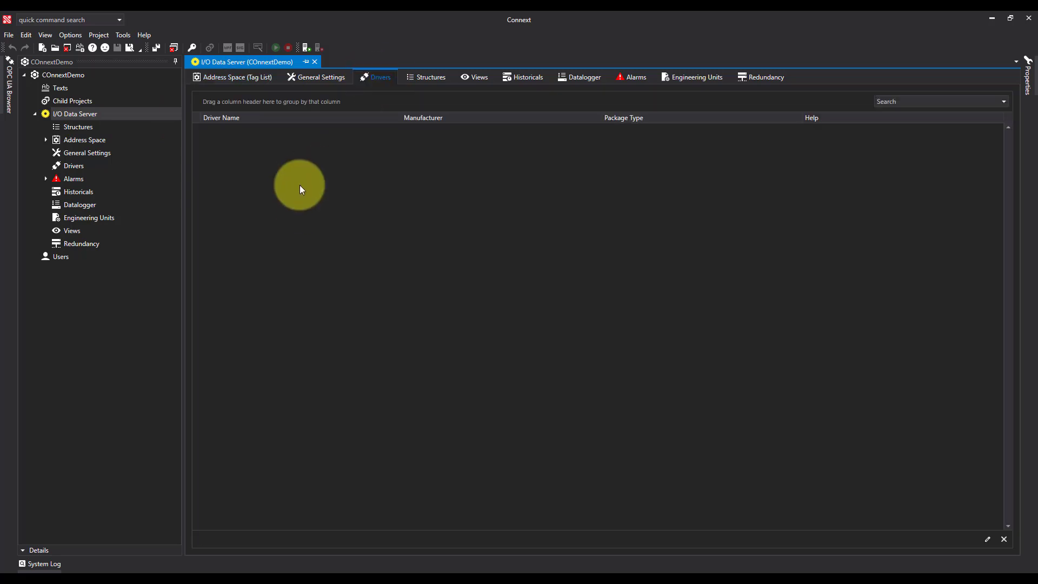
right_click(301, 186)
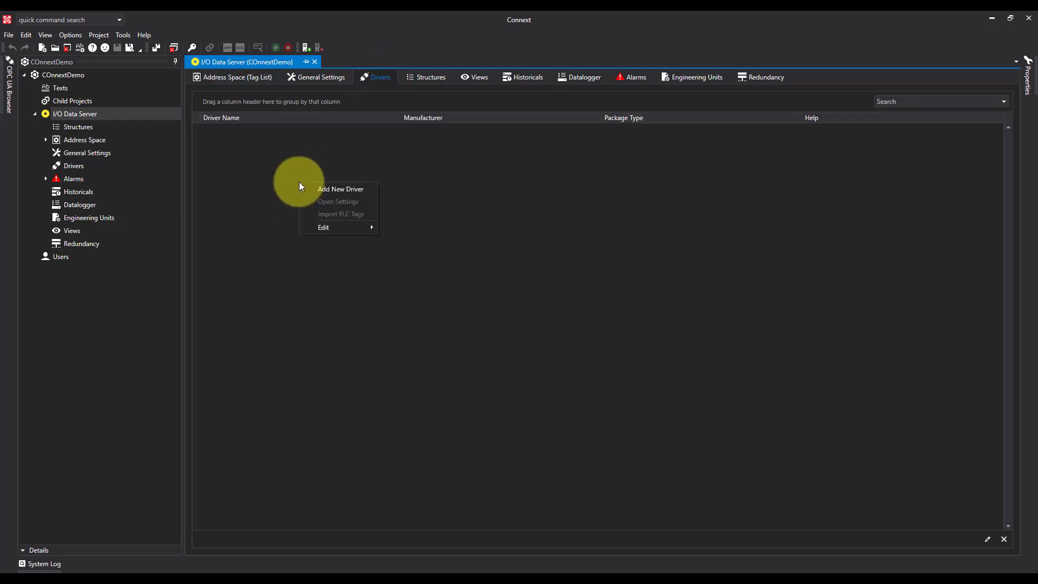
left_click(360, 191)
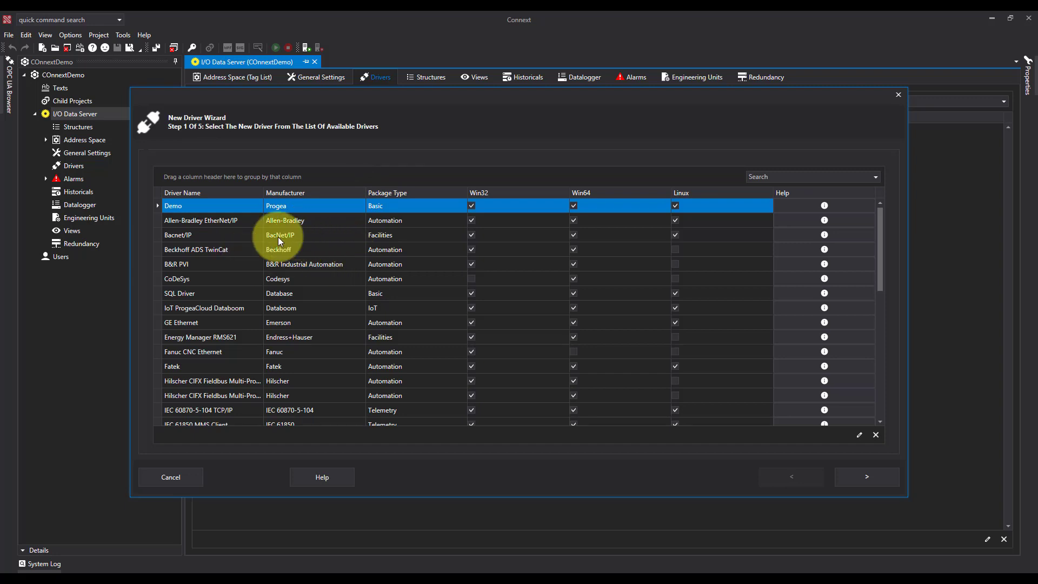
Select Modbus TCP-IP in the New Driver Wizard and advance to its general properties.
scroll(252, 238, "down", 1)
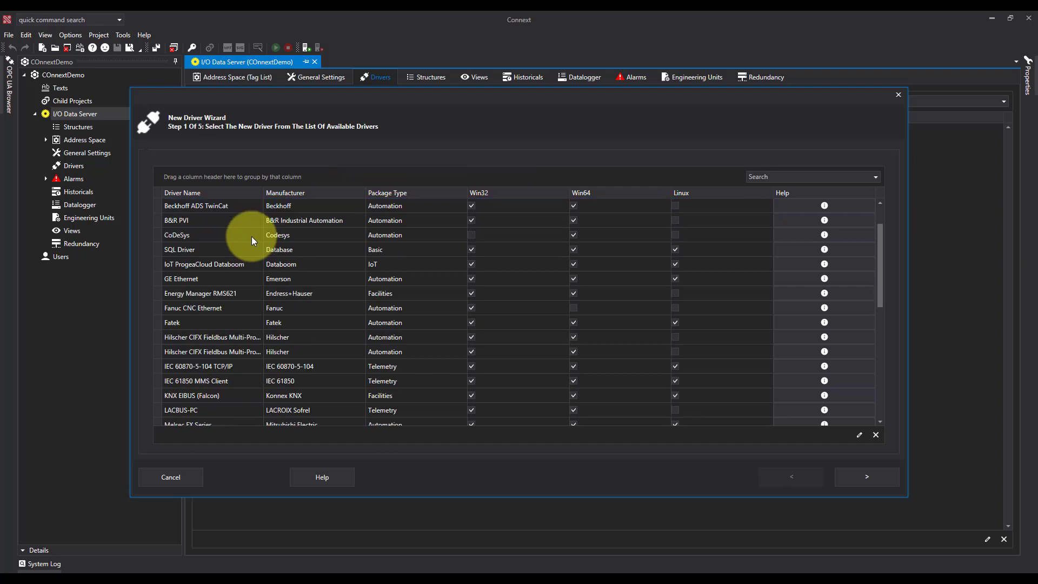
scroll(252, 235, "down", 3)
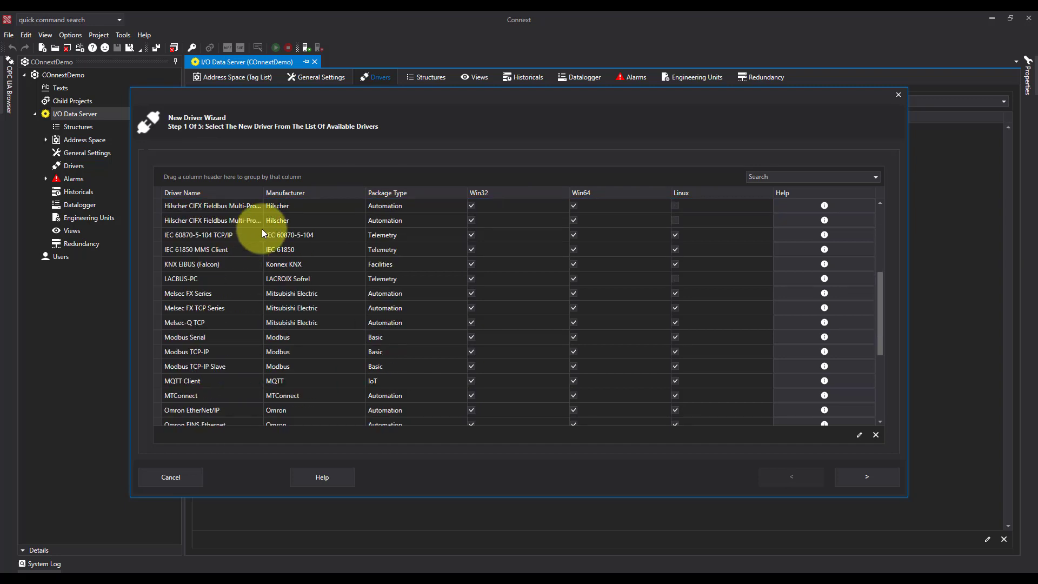
left_click(186, 355)
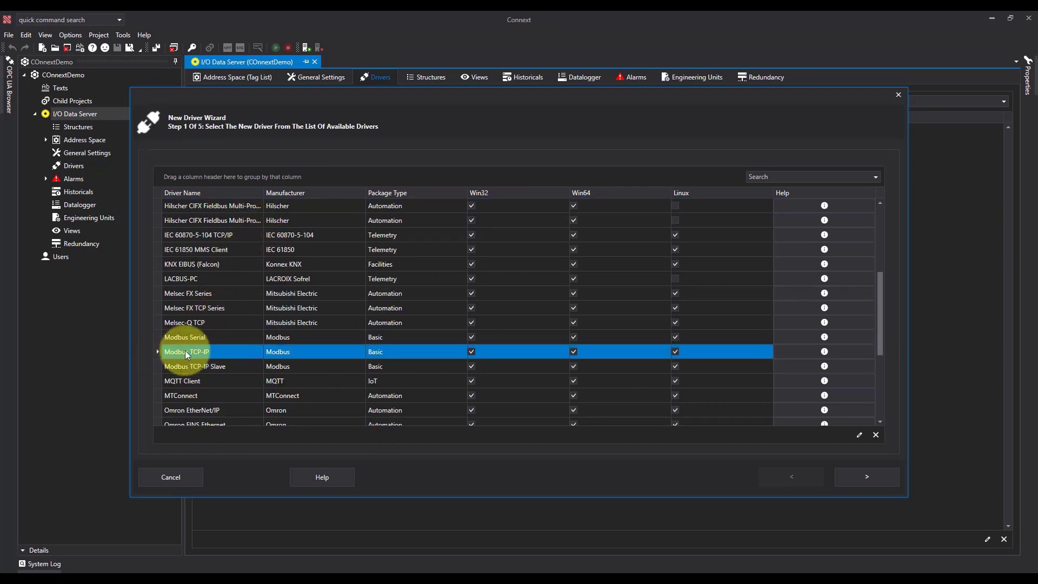
left_click(872, 475)
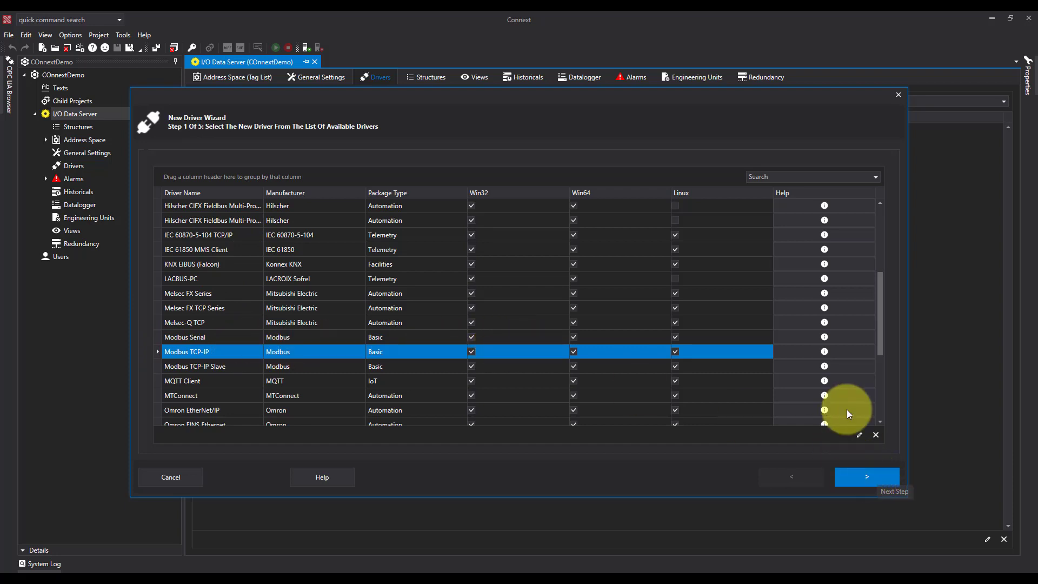
Set the Modbus TCP-IP channel's host name to 127.0.0.1 and finish the driver wizard.
left_click(864, 476)
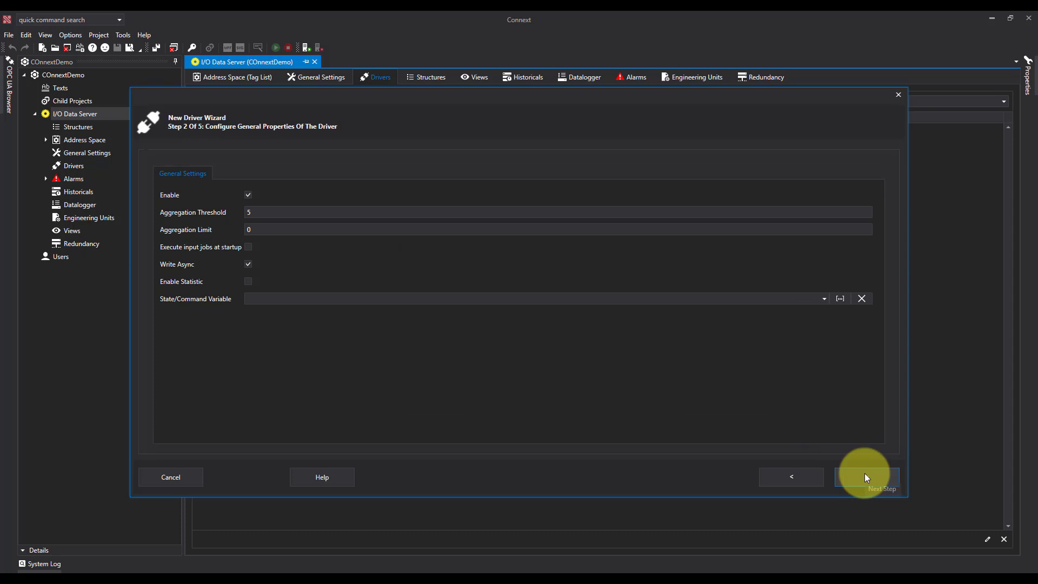
left_click(247, 279)
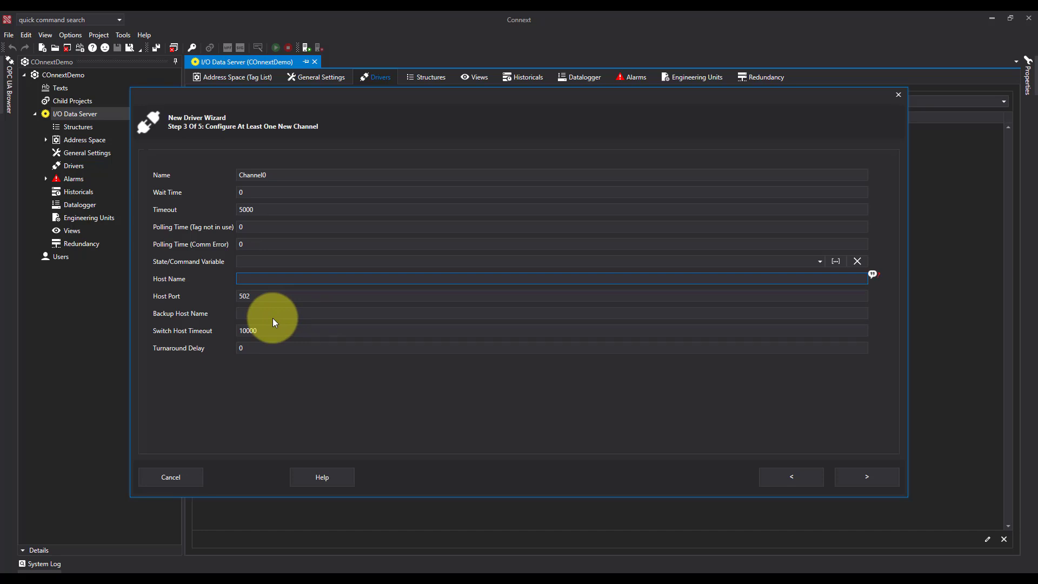
type("127.0.0.1")
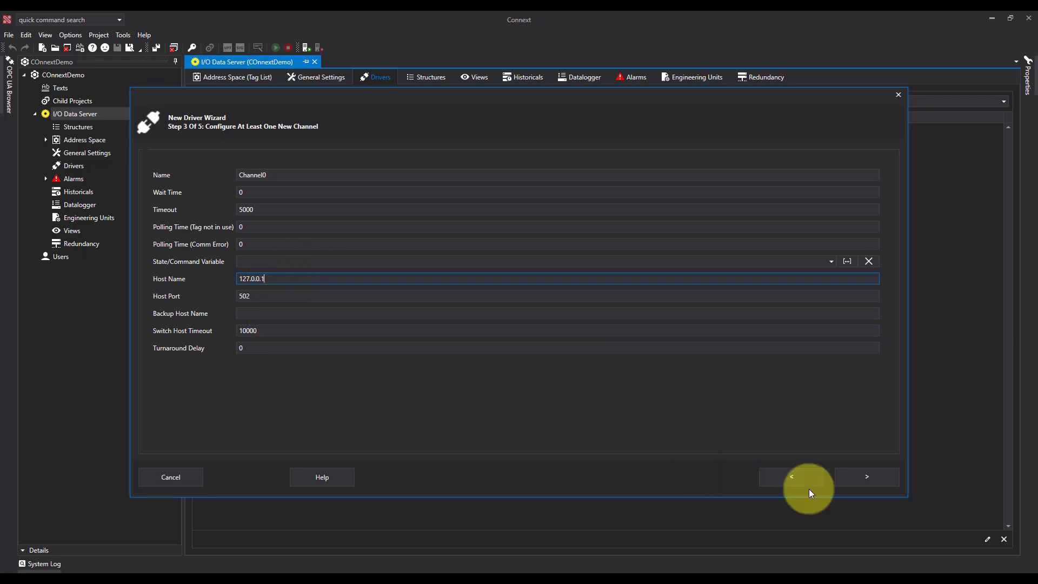
left_click(858, 478)
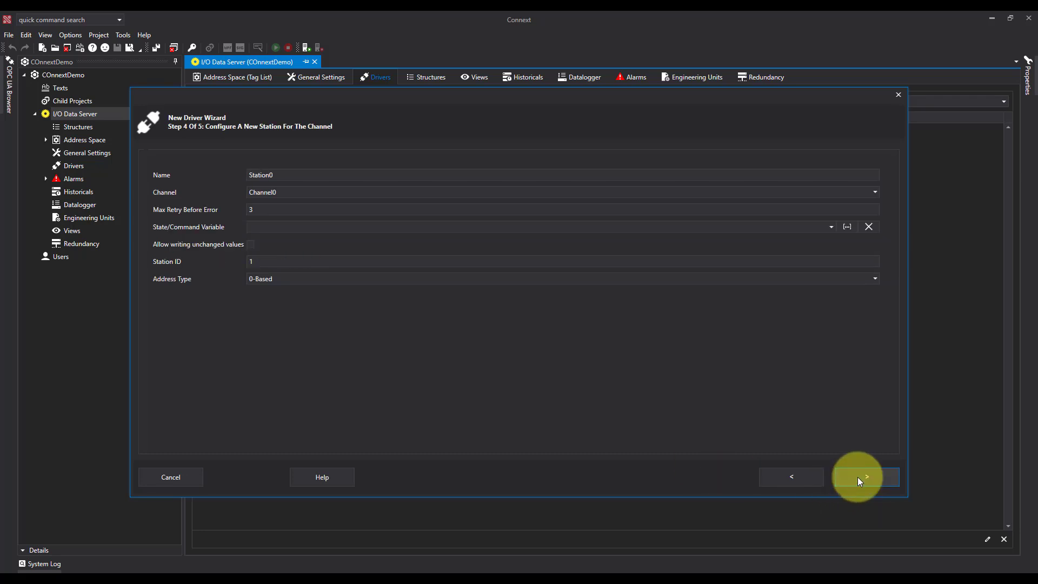
left_click(860, 480)
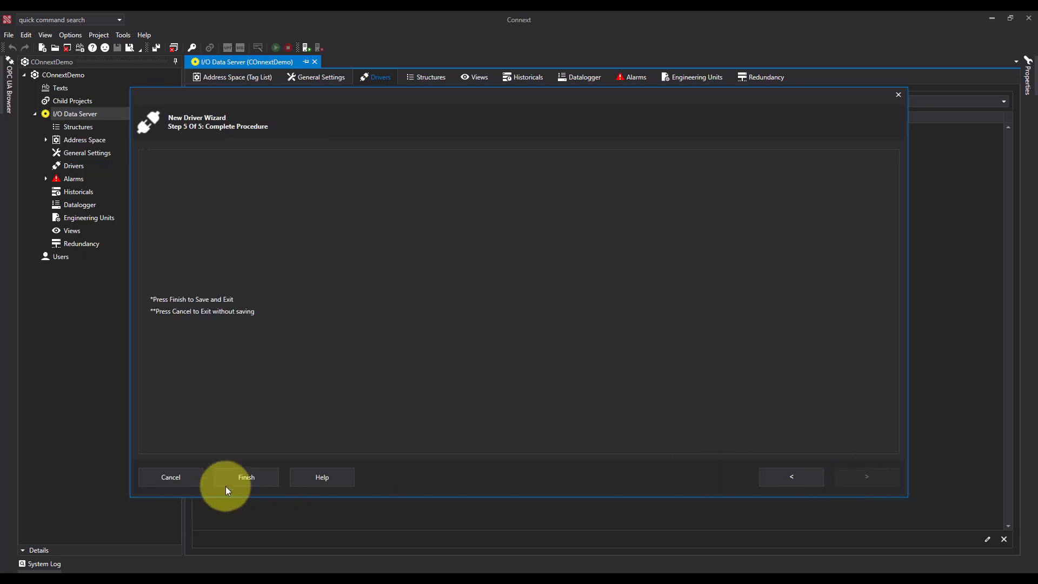
left_click(237, 481)
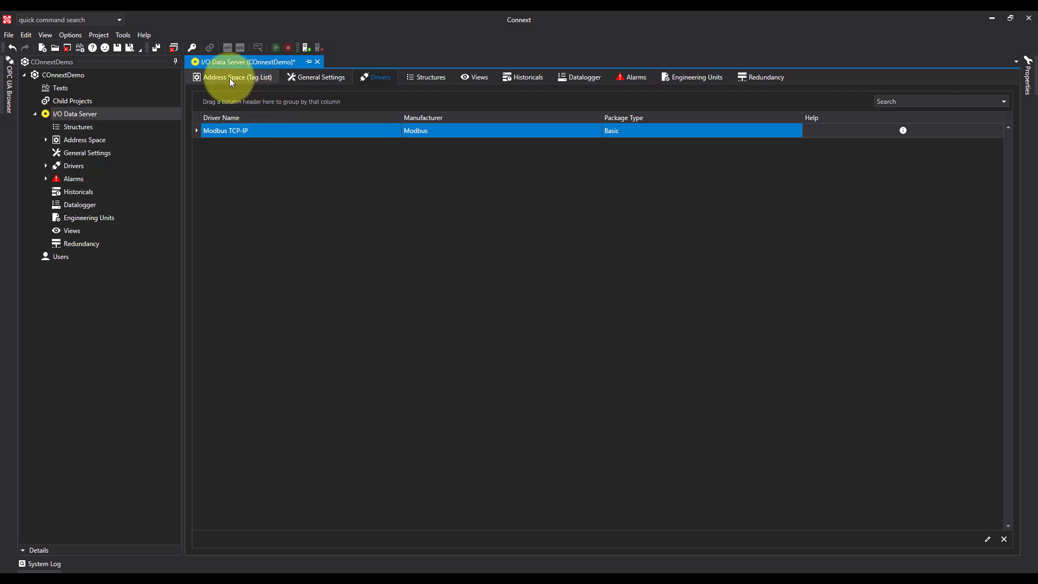
Add a new tag named M0 to the Address Space with data type Int16.
left_click(250, 76)
right_click(261, 152)
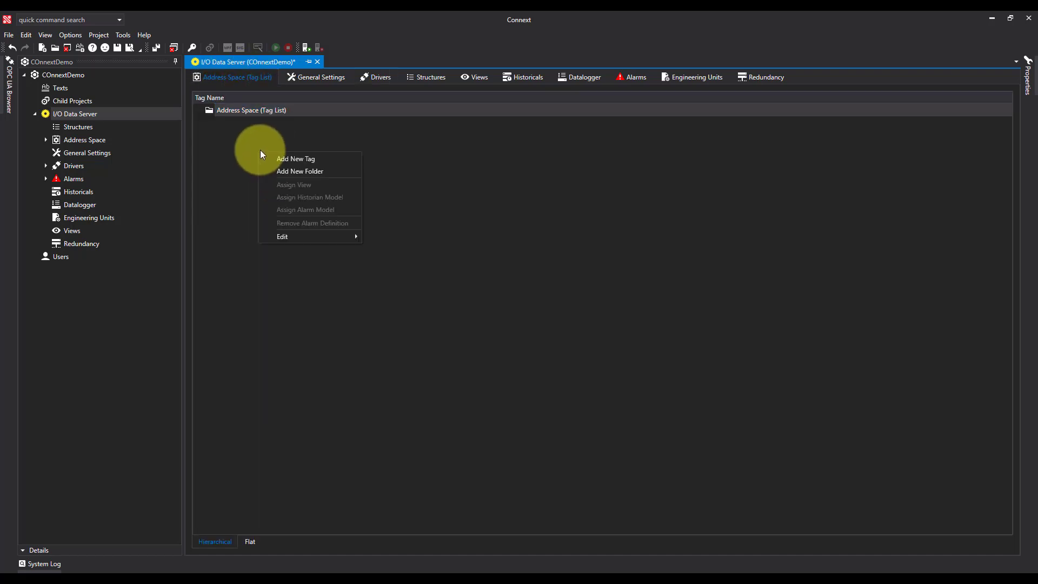
left_click(318, 159)
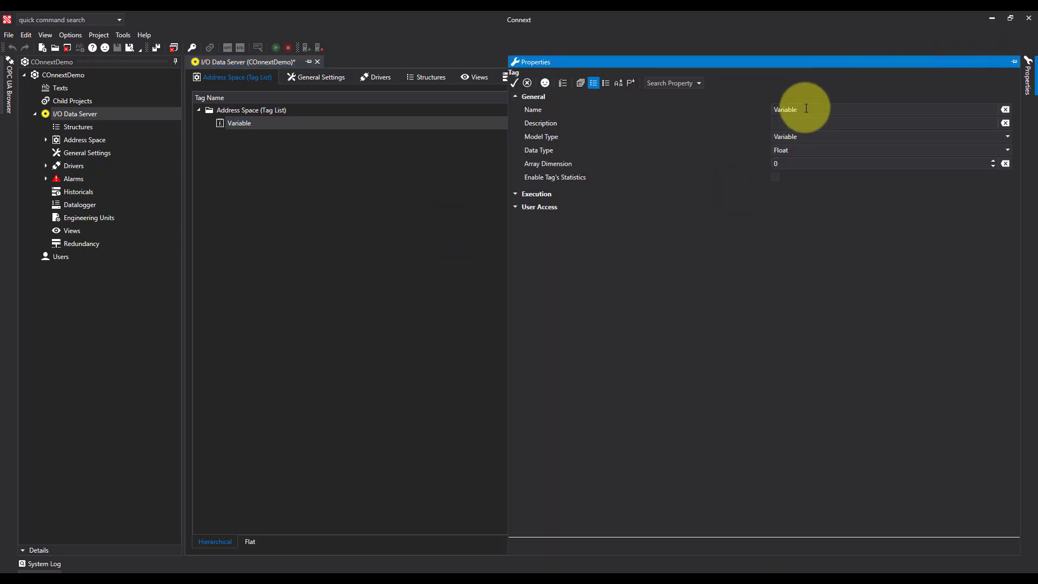
left_click(787, 109)
type("M0")
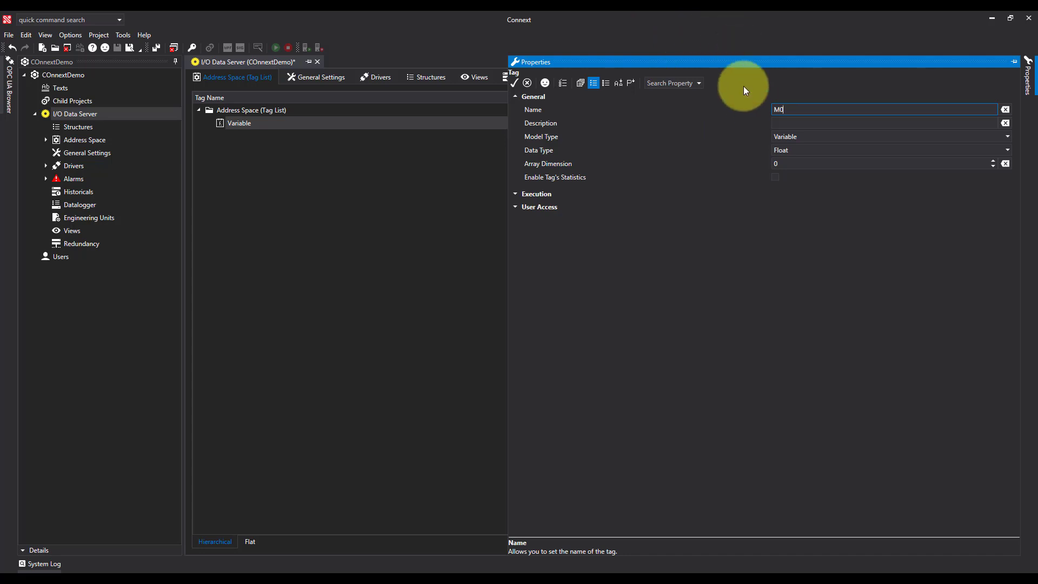
left_click(814, 151)
left_click(788, 204)
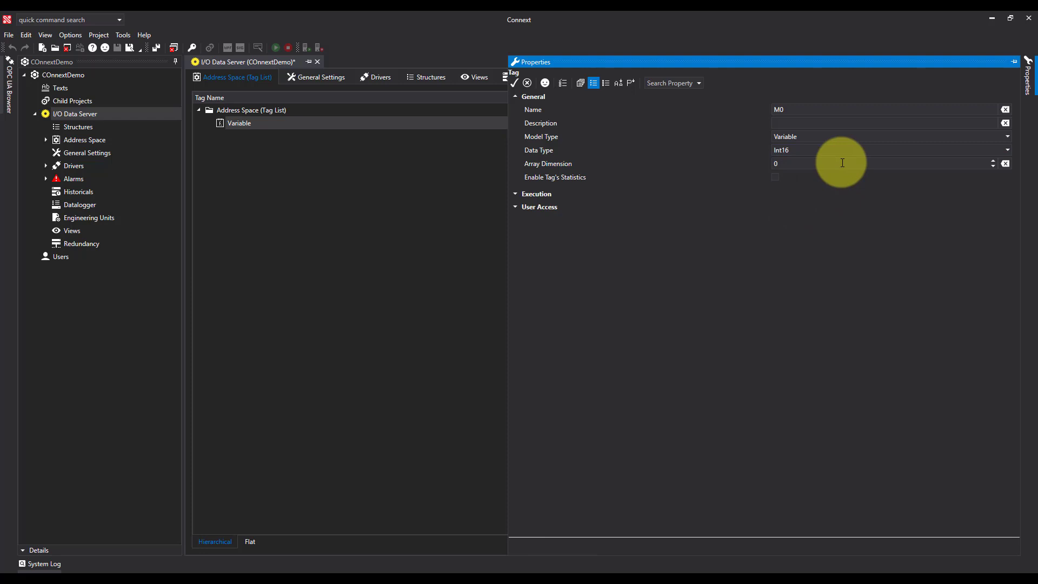
Map M0's physical I/O address to Modbus Station0 at start address 0 and apply the properties.
left_click(518, 194)
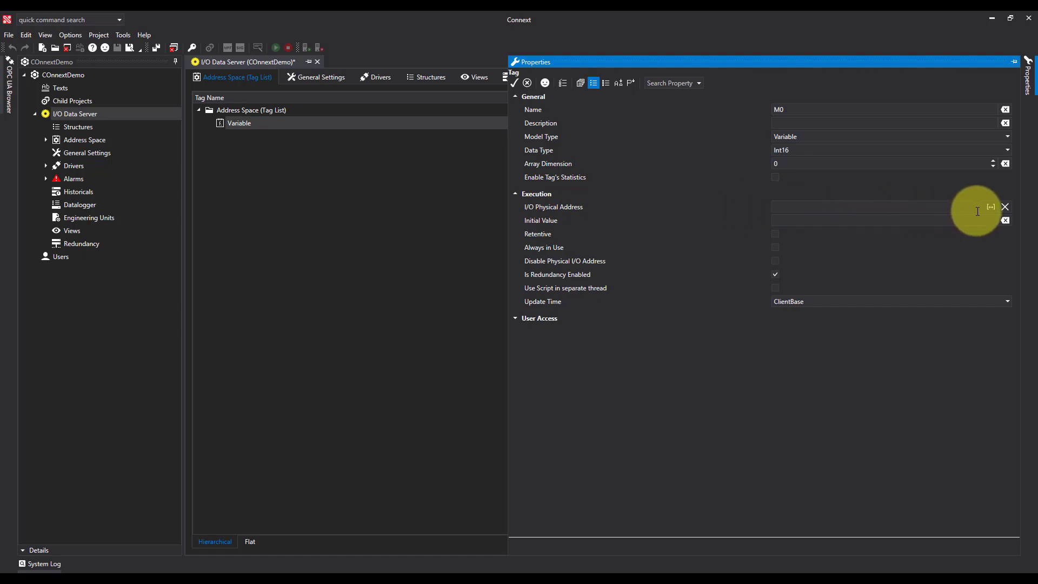
left_click(991, 207)
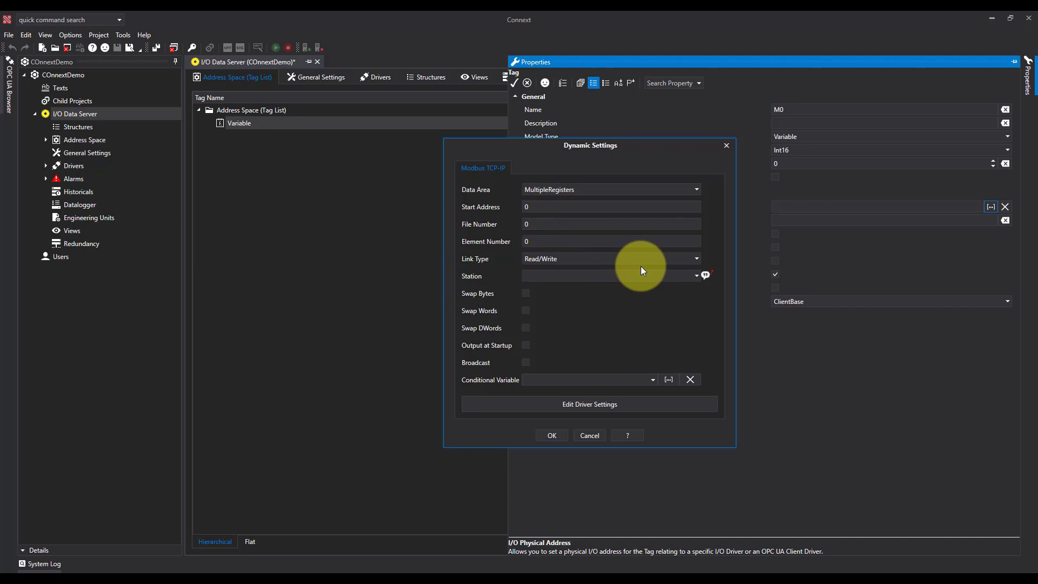
left_click(699, 275)
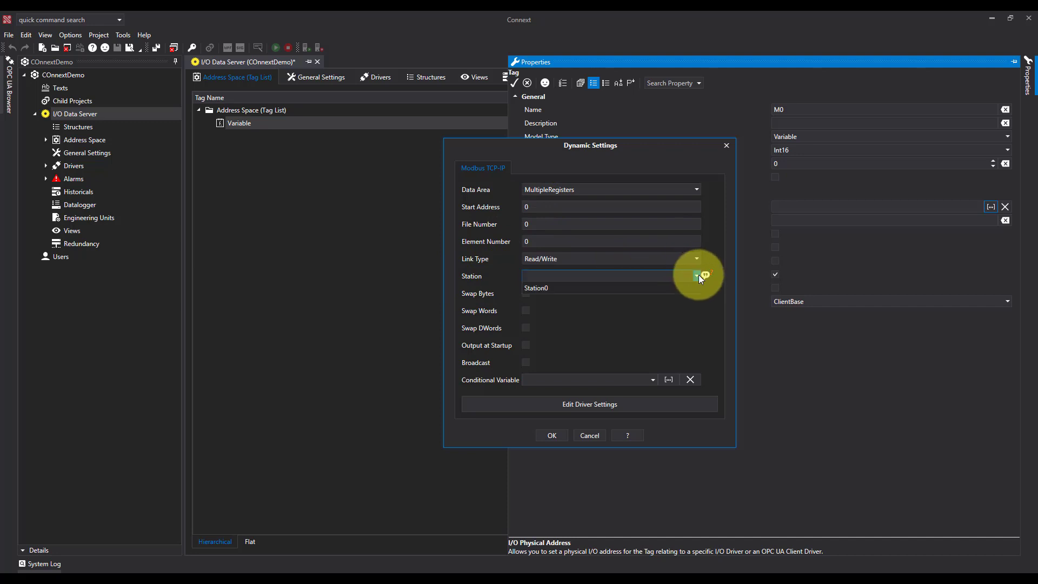
left_click(541, 288)
left_click(550, 434)
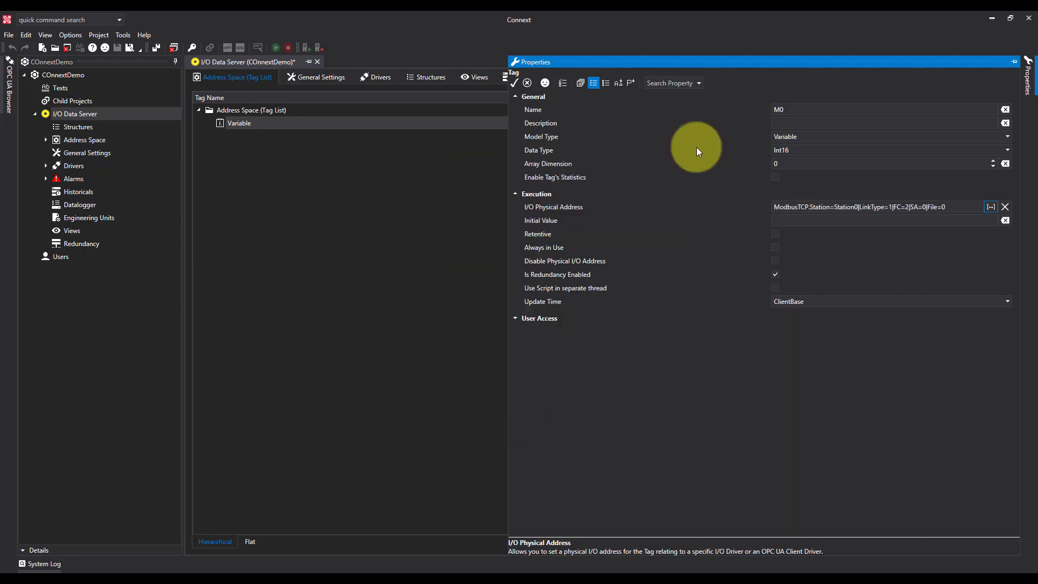
left_click(513, 82)
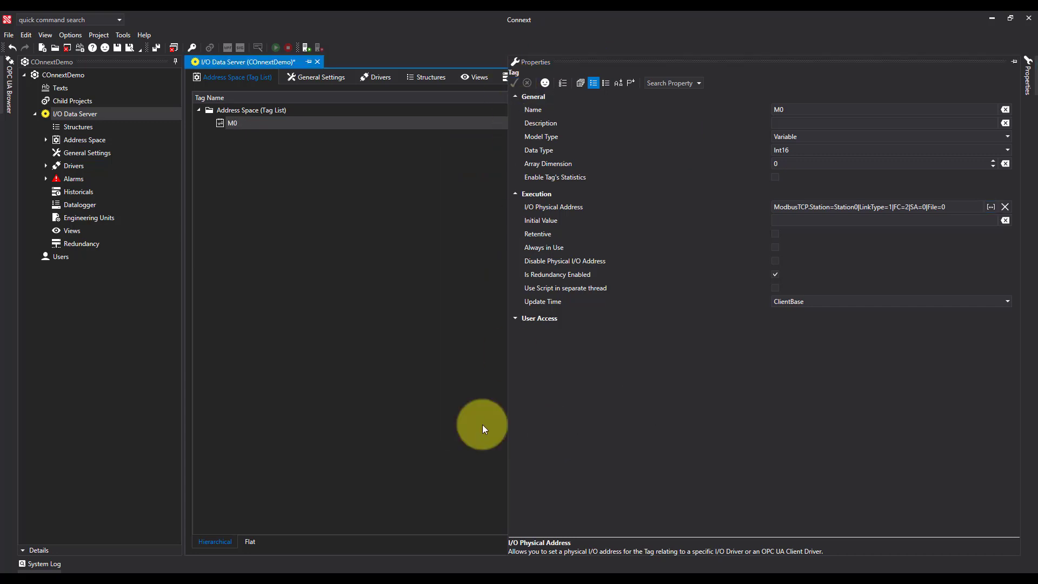
Add a new tag named M1 with data type Int16.
right_click(250, 161)
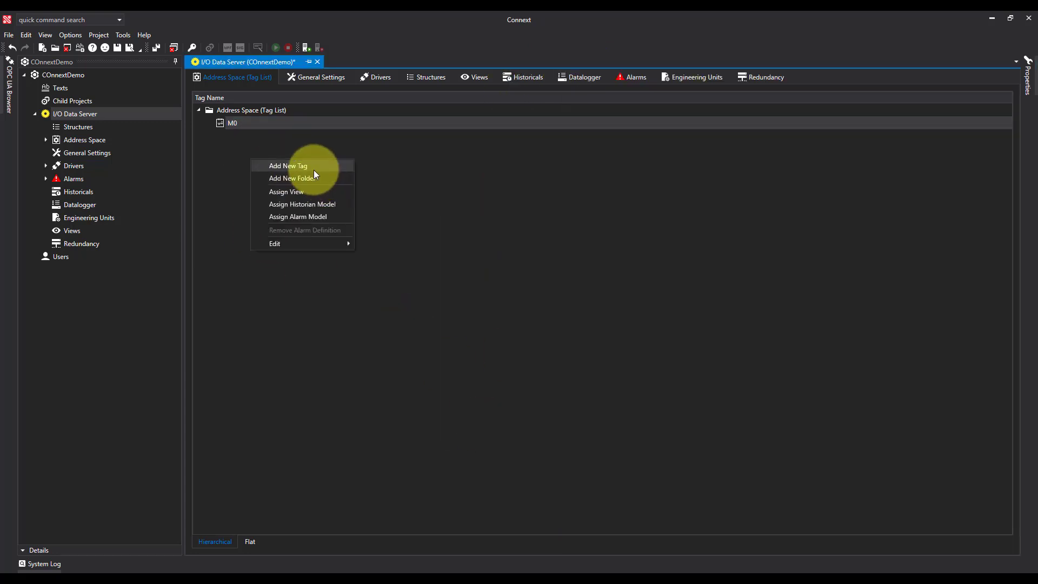
left_click(313, 169)
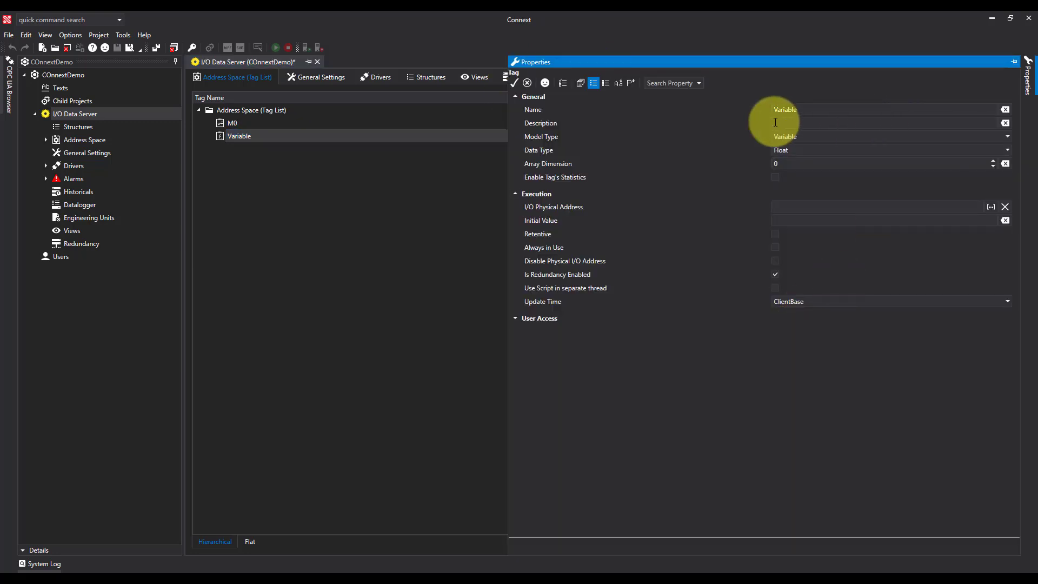
left_click(700, 112)
type("M1")
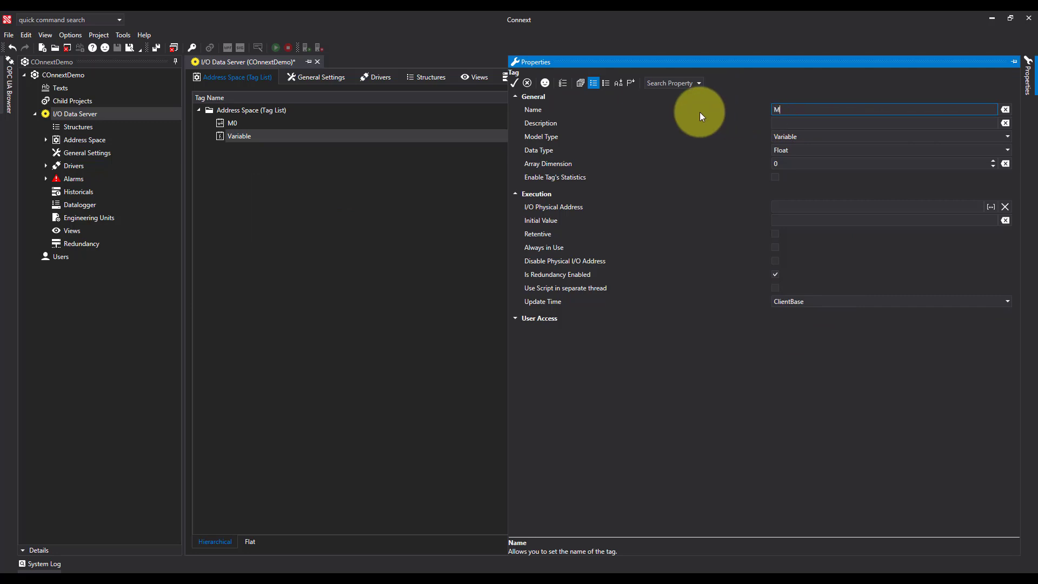
left_click(789, 150)
left_click(785, 206)
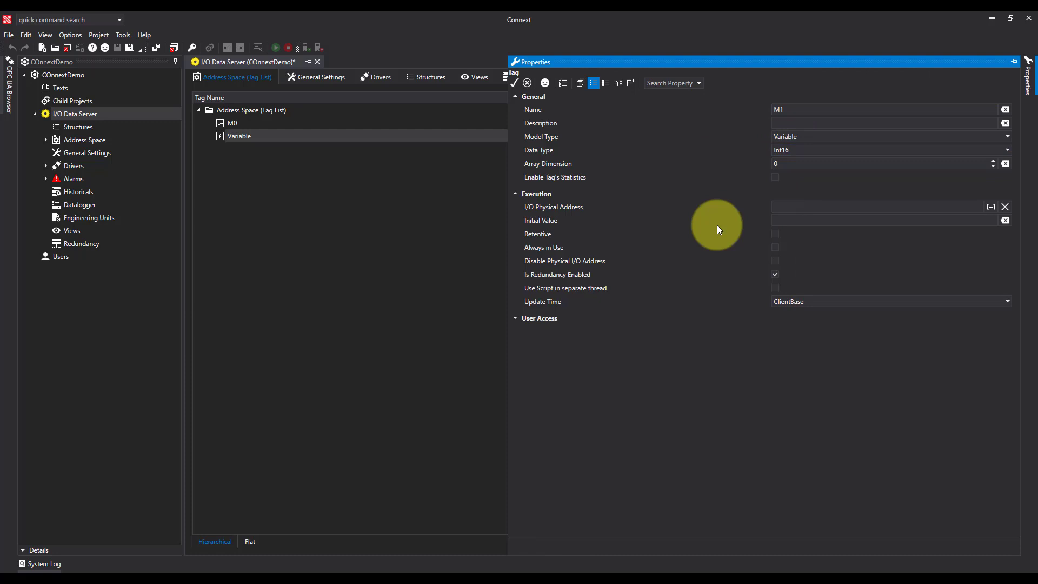
Map M1's I/O address to Modbus Station0 at start address 1 and apply the properties.
left_click(990, 207)
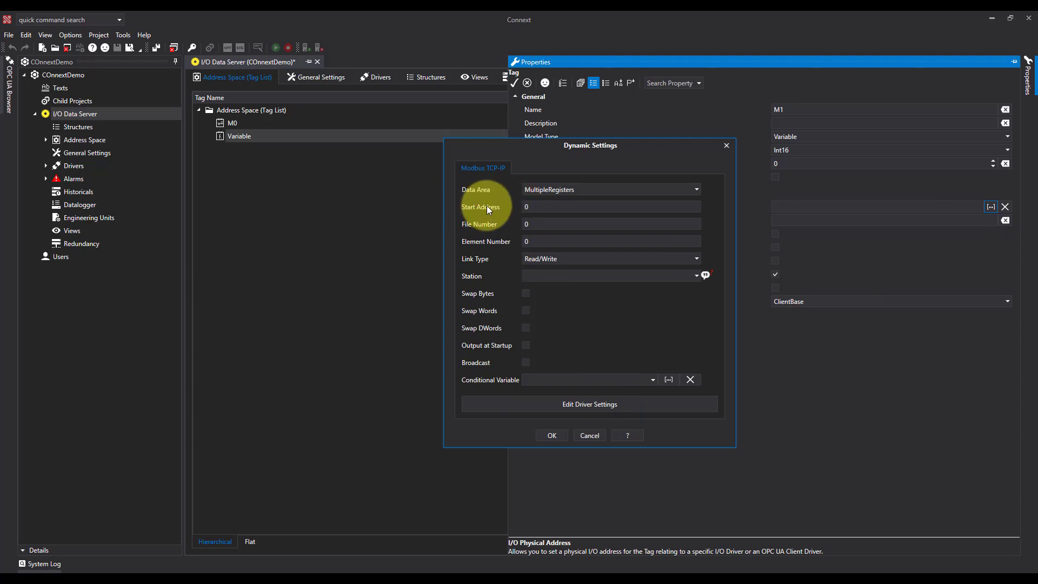
double_click(549, 208)
type("1")
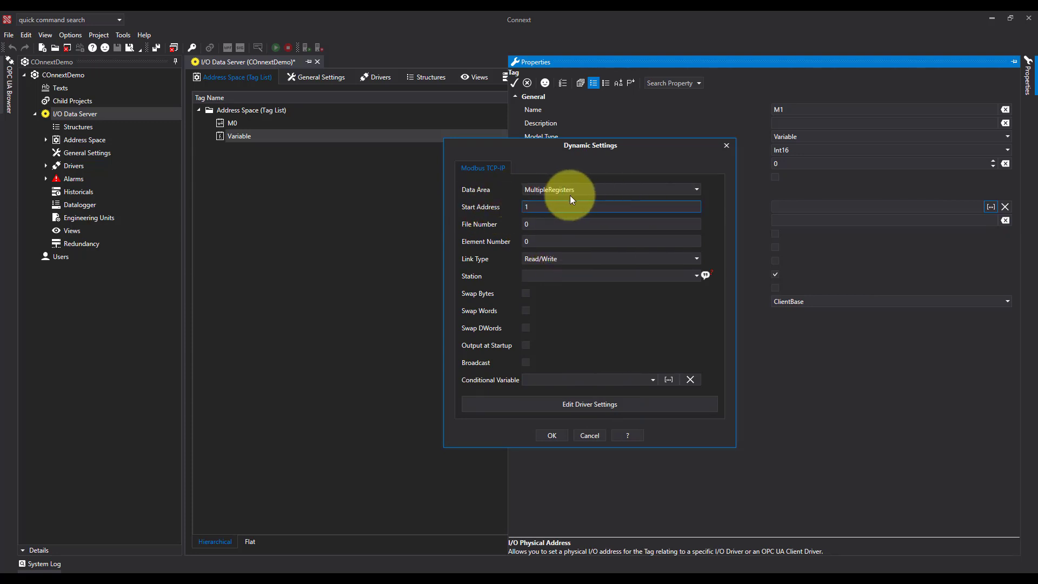
left_click(699, 277)
left_click(582, 288)
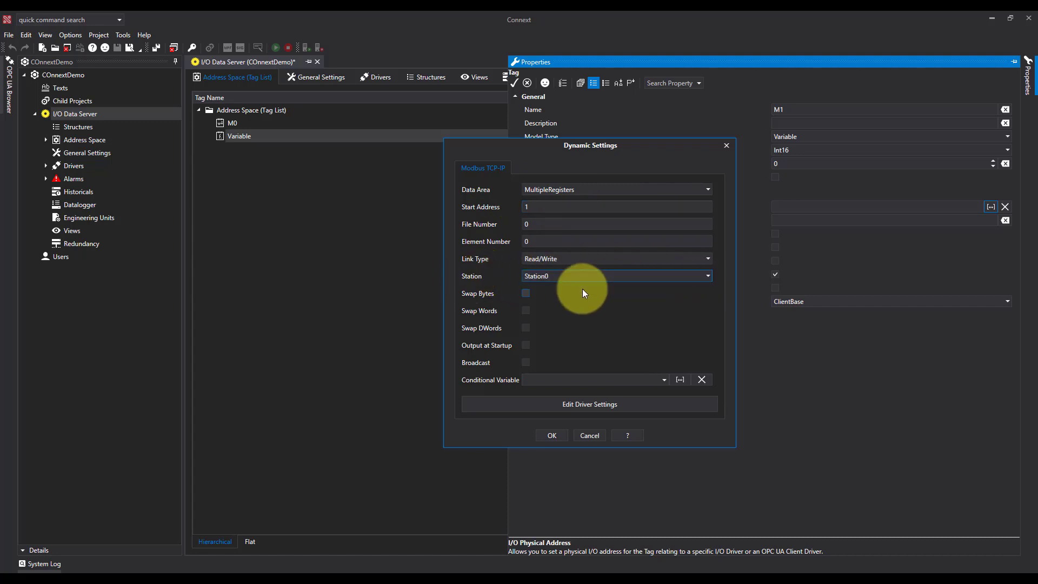
left_click(552, 435)
left_click(515, 83)
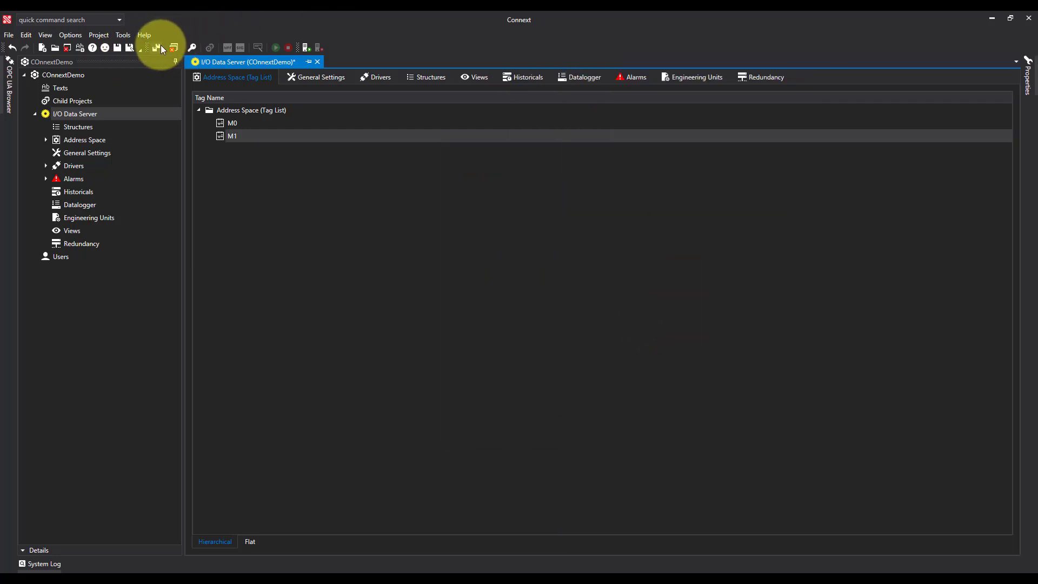
Save the project, start the I/O server, and list M0 and M1 in the Live Data grid.
left_click(157, 47)
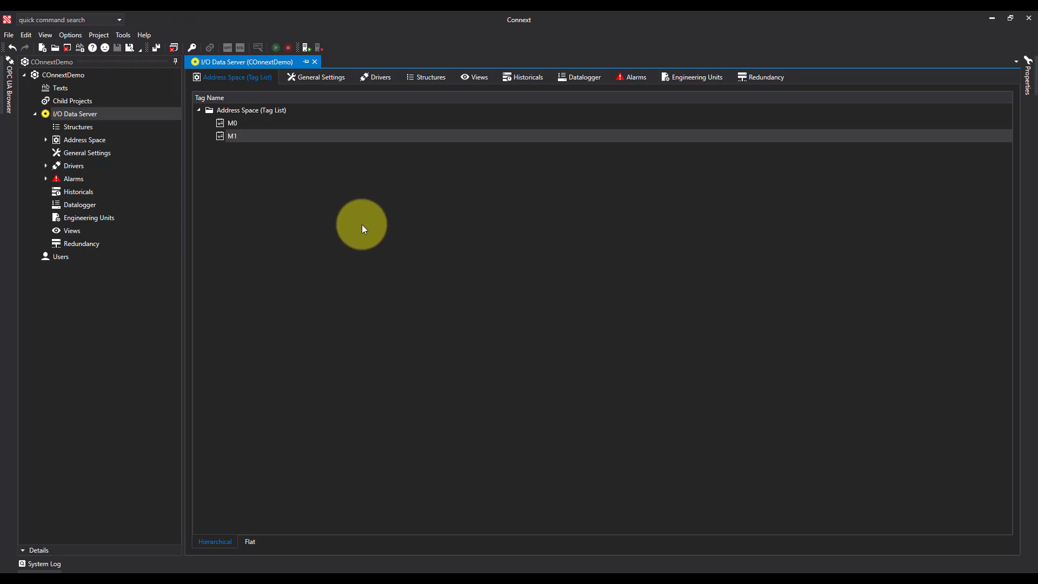
left_click(307, 48)
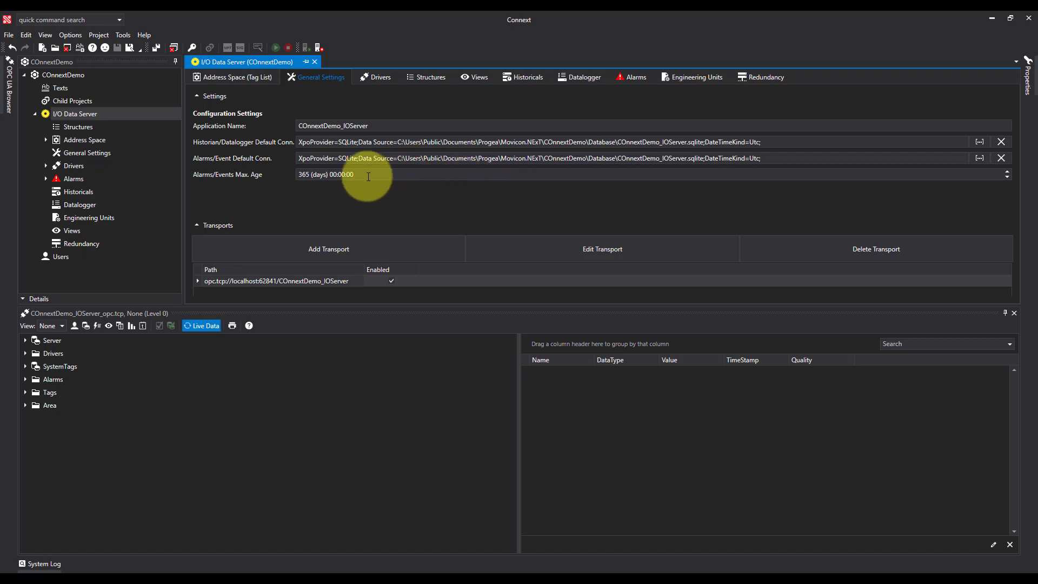
left_click(44, 392)
double_click(44, 392)
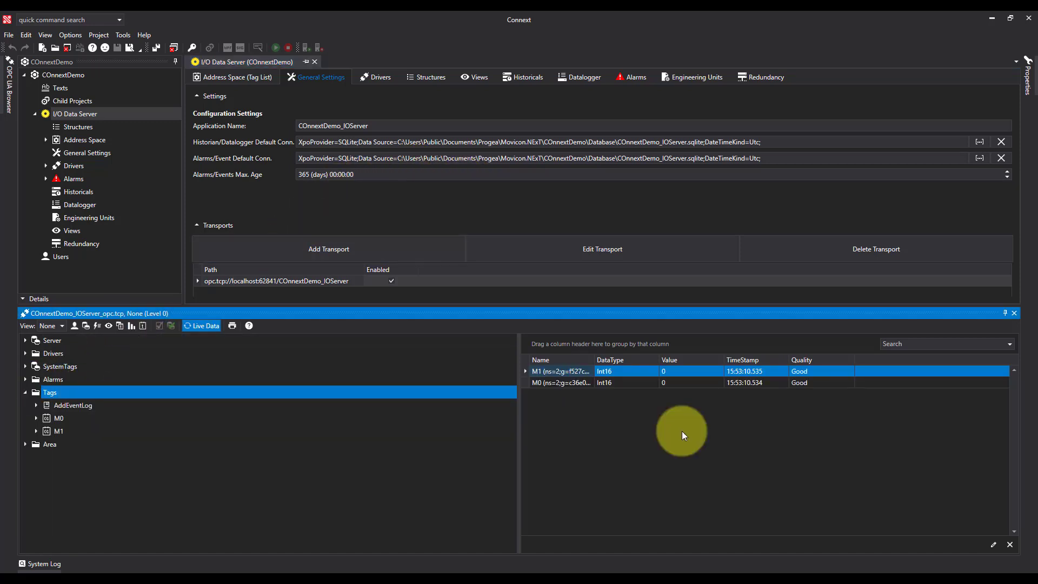
left_click(634, 371)
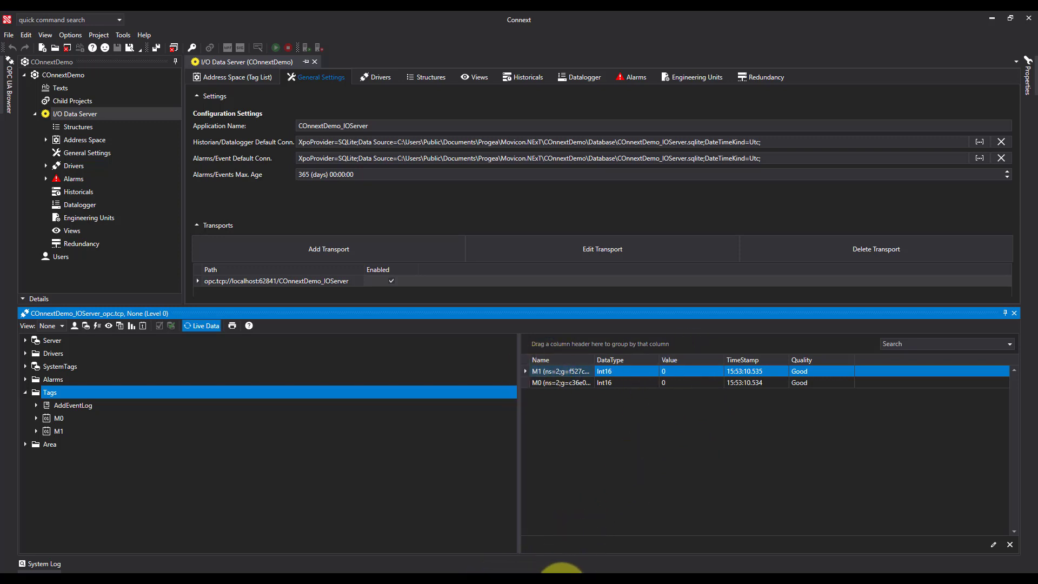
Bring the Modbus simulator forward and set register 40001 to 5.
left_click(599, 572)
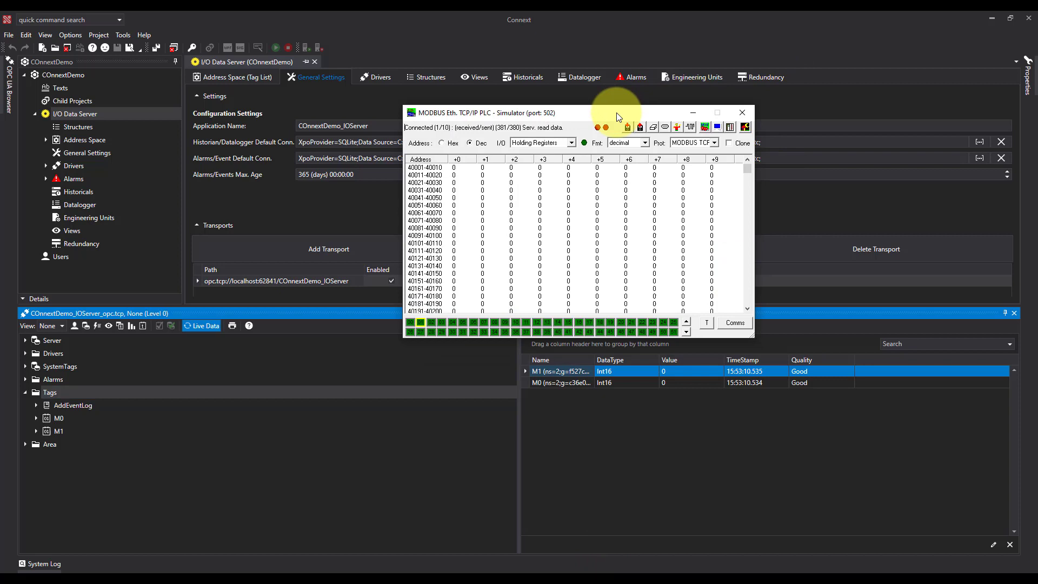
left_click_drag(616, 112, 833, 77)
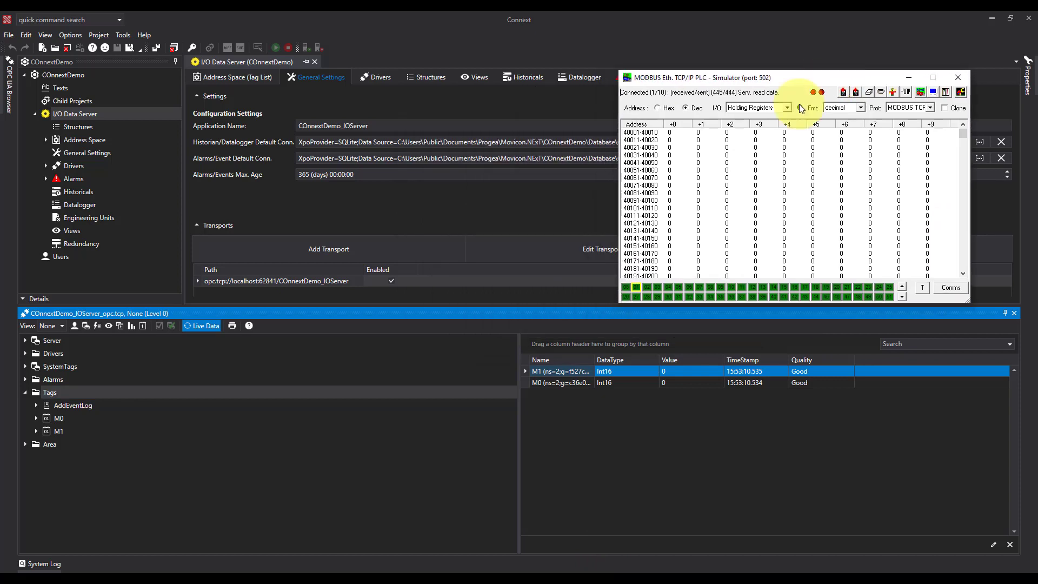
double_click(670, 131)
type("5")
key("Return")
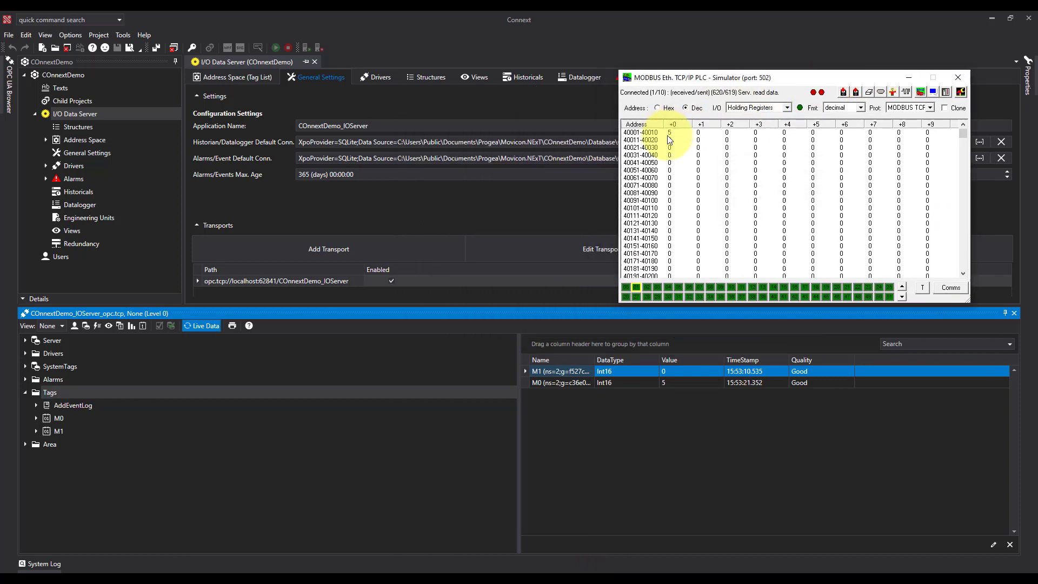
Set register 40002 to 4 and check that M0 reads 5 in Connext's Live Data grid.
double_click(698, 135)
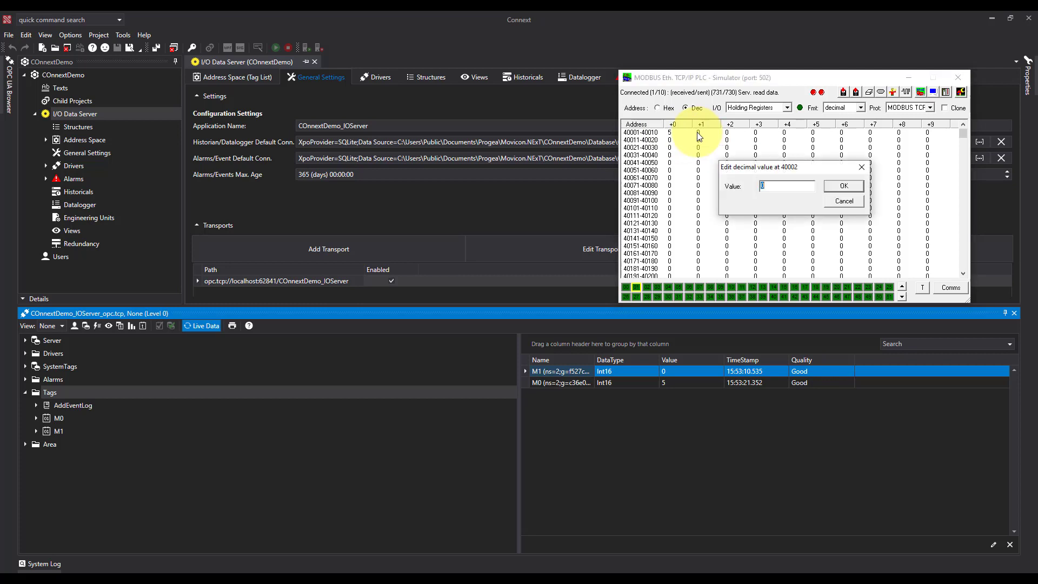
type("4")
key("Return")
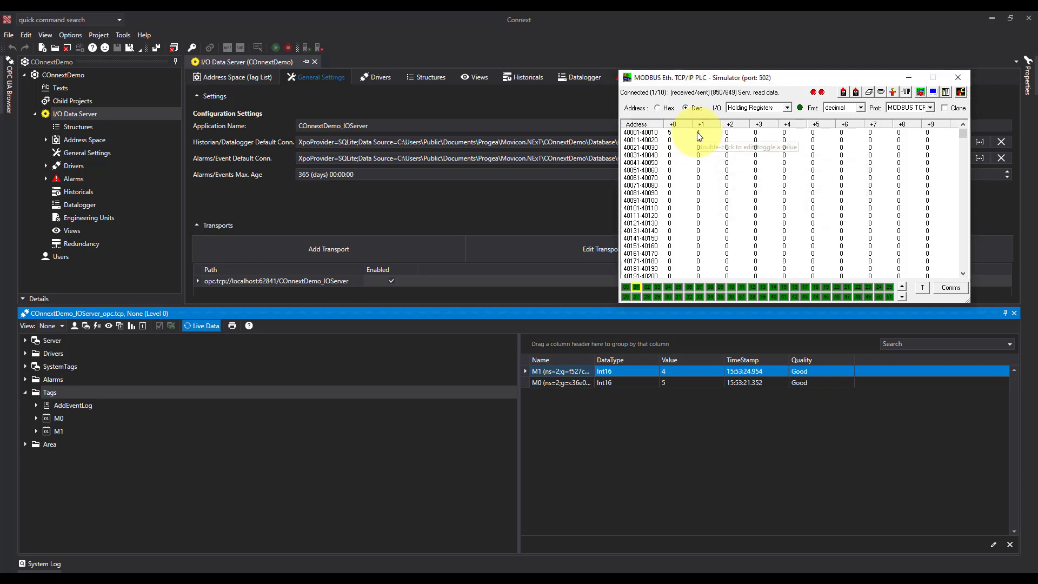
left_click(670, 381)
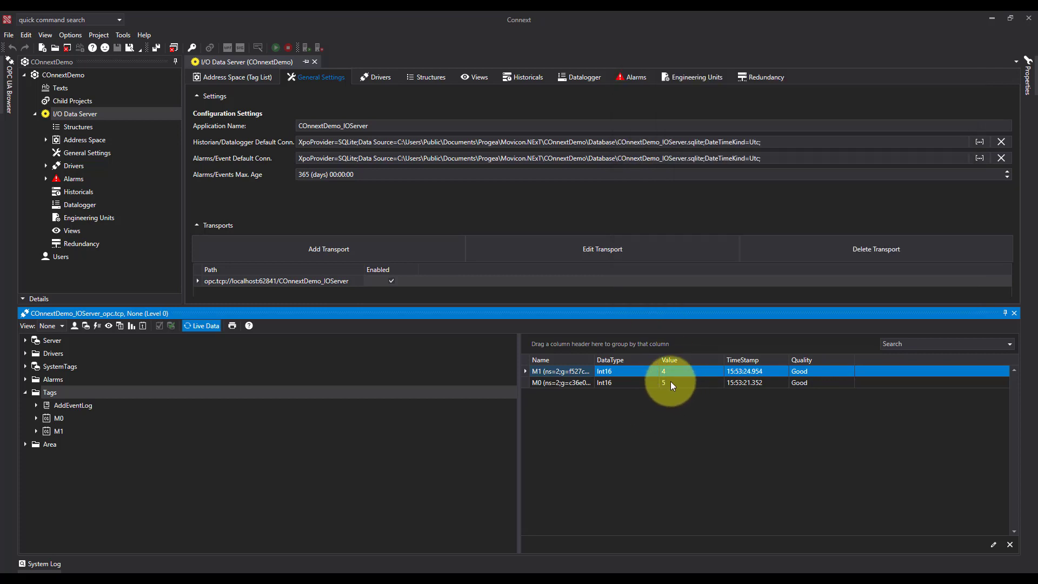
left_click(677, 404)
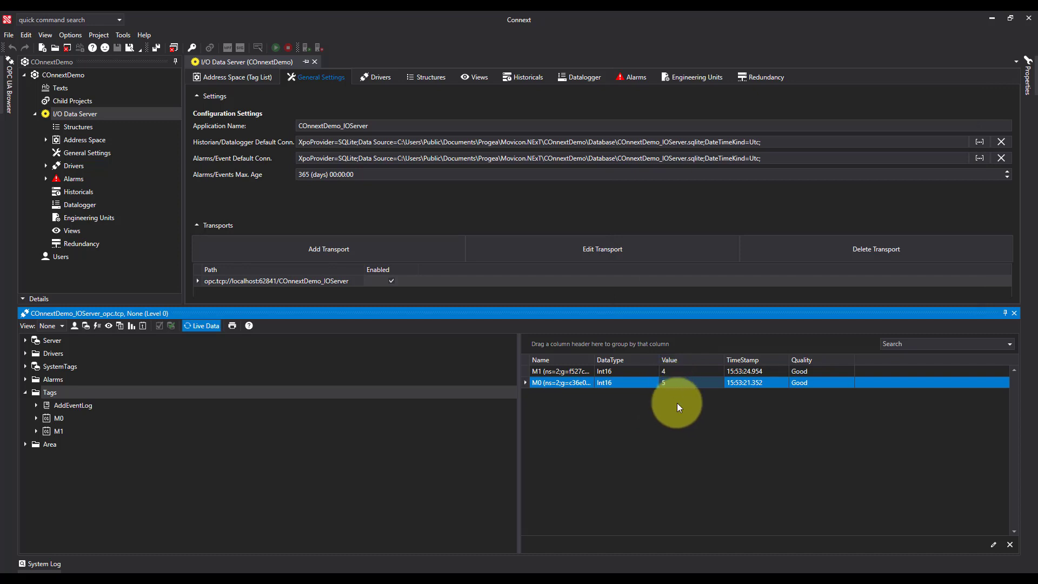